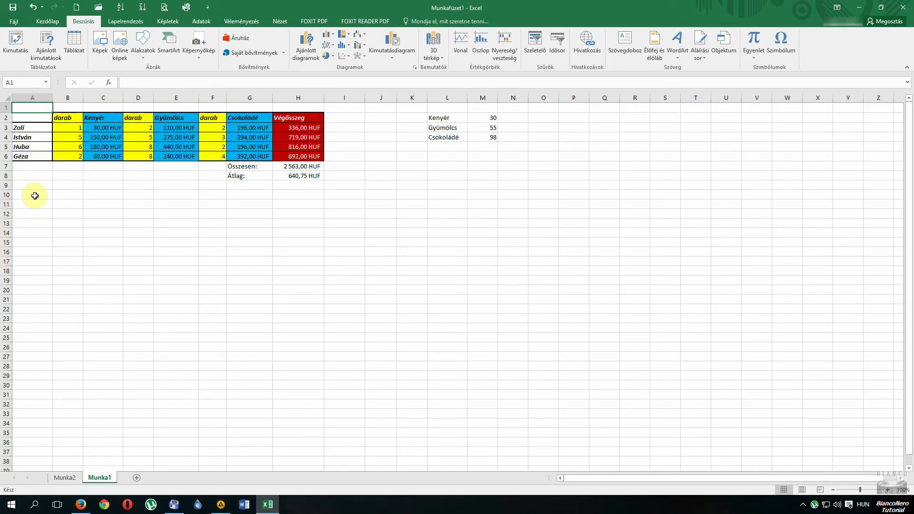
# Step: Insert a 3D clustered column chart from the table range A2:H6
pyautogui.click(34, 217)
pyautogui.moveTo(29, 118)
pyautogui.mouseDown()
pyautogui.moveTo(310, 142)
pyautogui.moveTo(253, 156)
pyautogui.mouseUp()
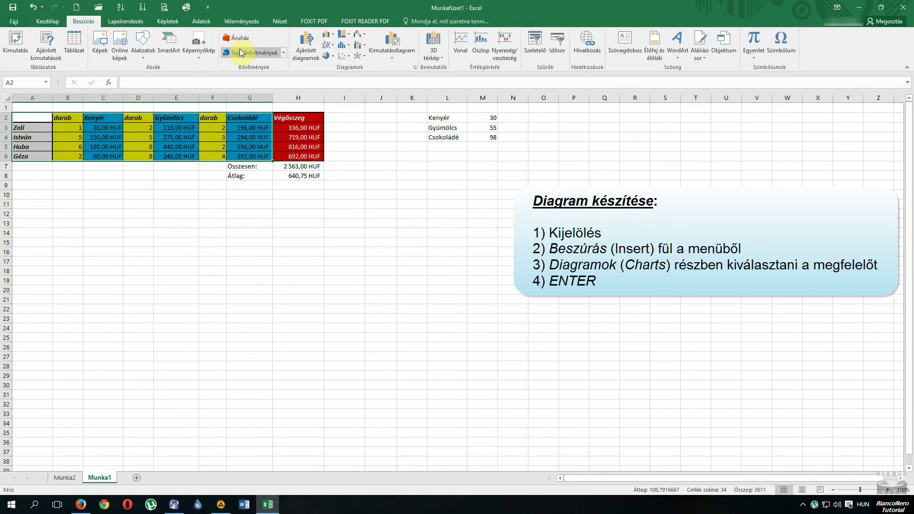
pyautogui.click(328, 34)
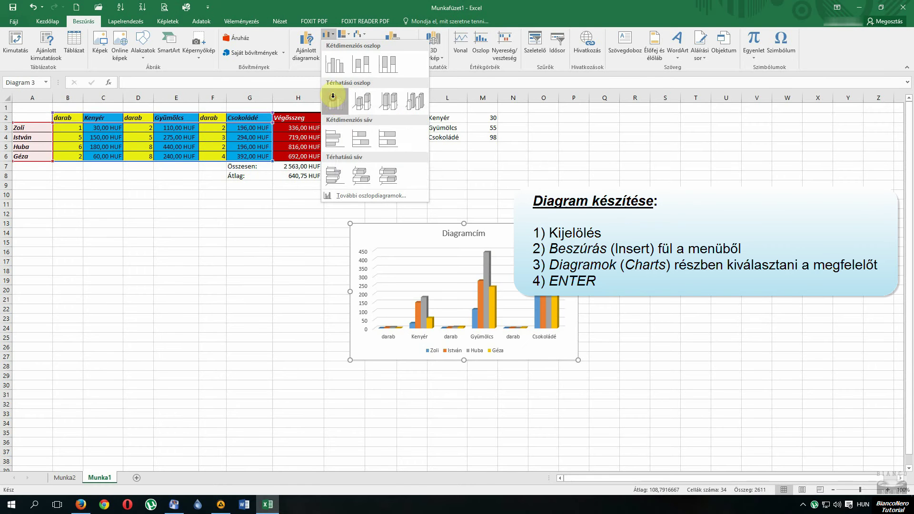
pyautogui.click(334, 102)
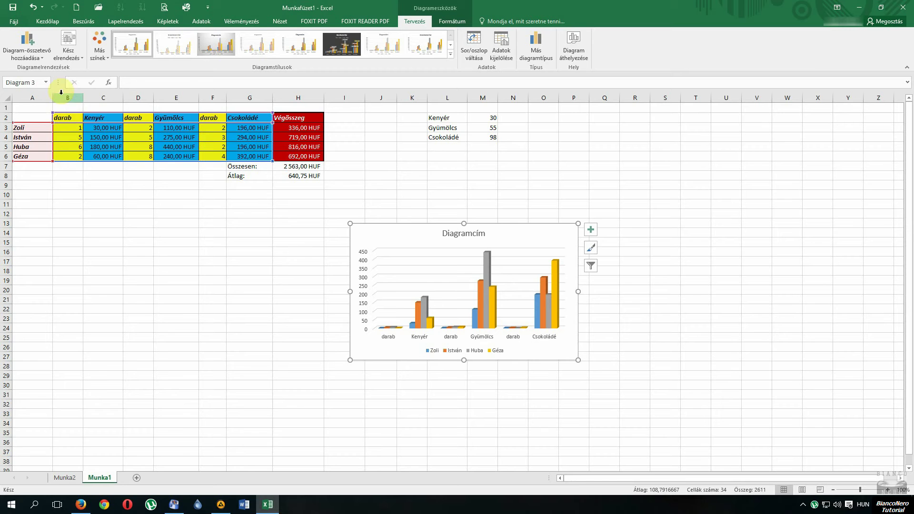
# Step: Hide the darab quantity columns B, D and F so only HUF amounts are charted
pyautogui.rightClick(67, 98)
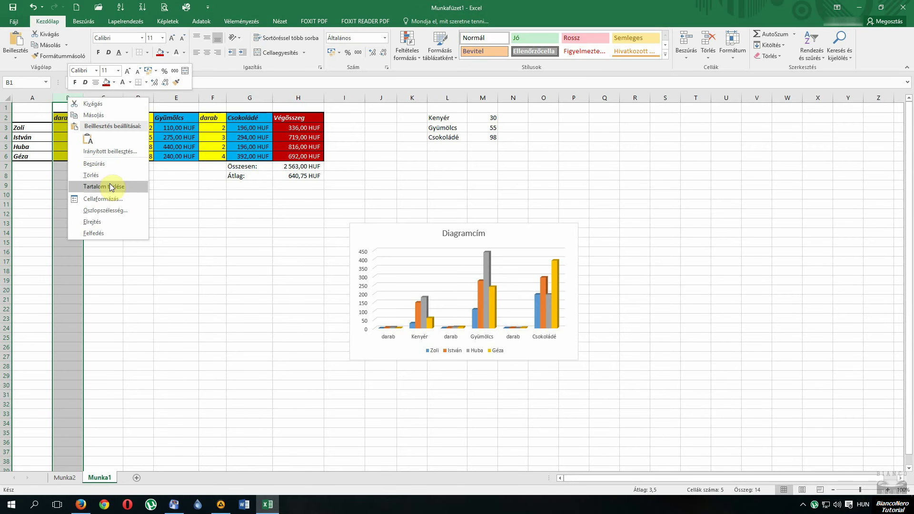
pyautogui.click(116, 221)
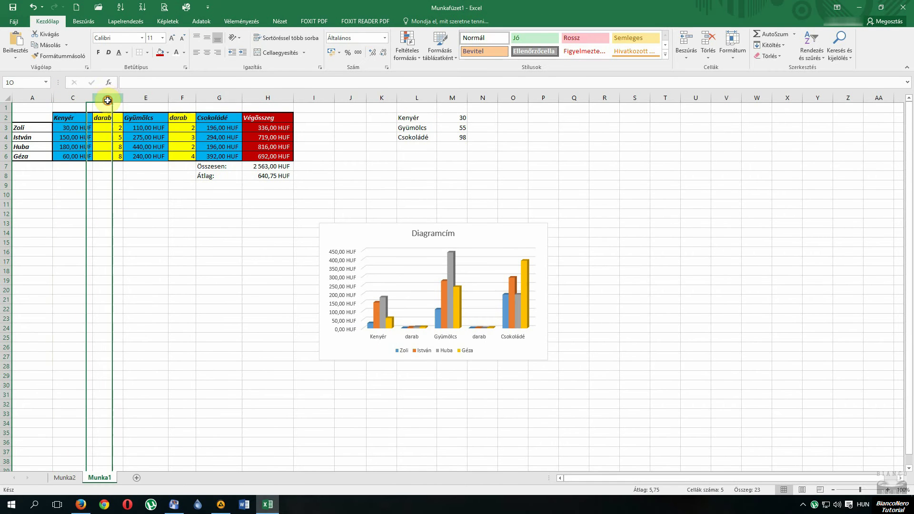
pyautogui.rightClick(107, 99)
pyautogui.click(137, 224)
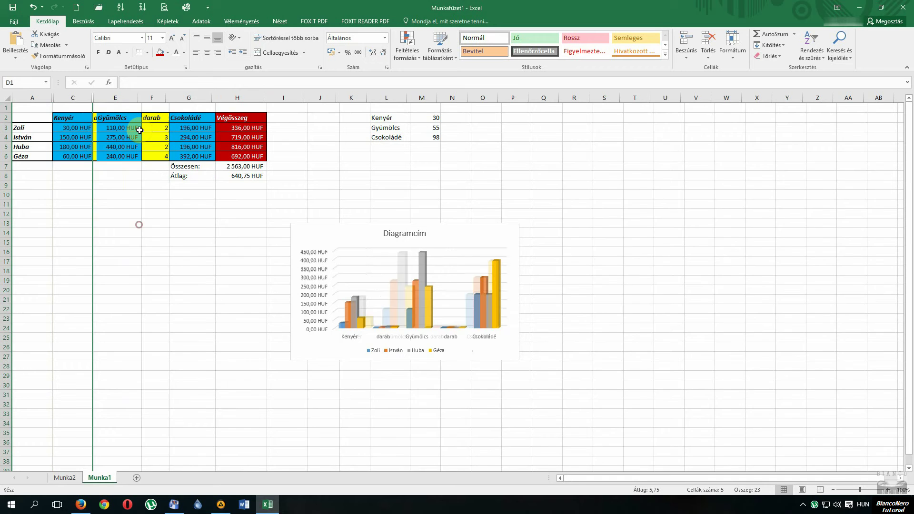
pyautogui.rightClick(153, 97)
pyautogui.click(176, 222)
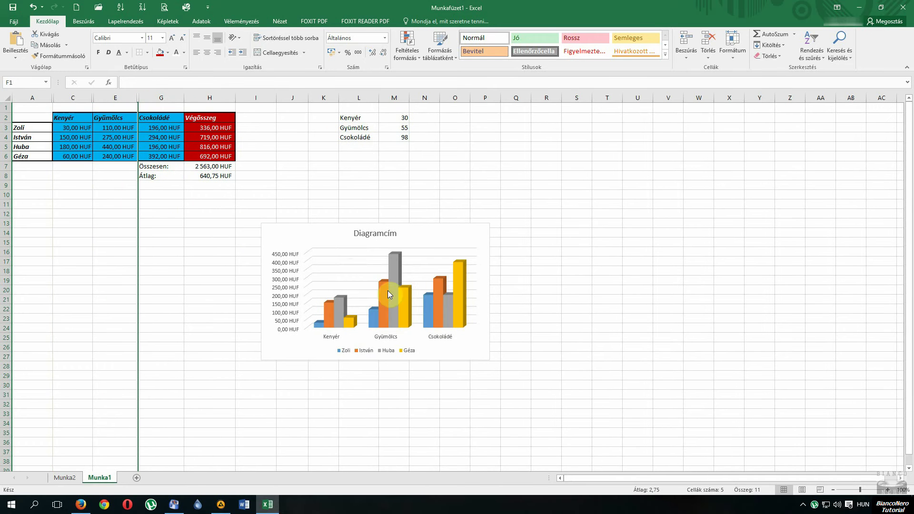
pyautogui.click(574, 261)
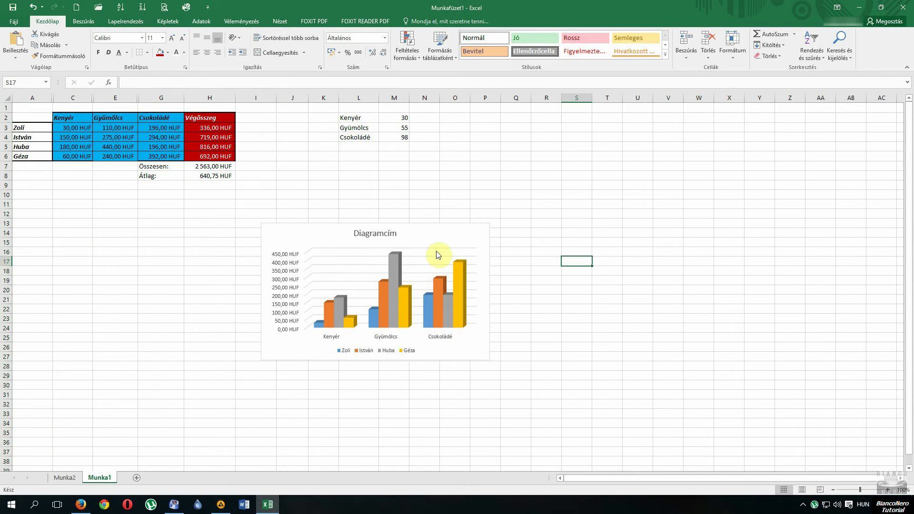
pyautogui.click(446, 230)
# Step: Move the chart up beside the data table and drag its corner to enlarge it
pyautogui.moveTo(446, 231); pyautogui.dragTo(536, 177)
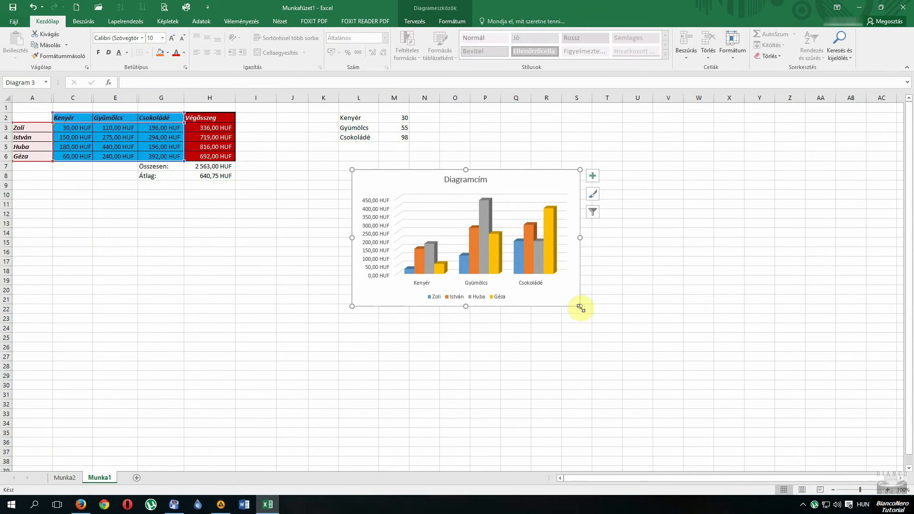
pyautogui.moveTo(580, 307); pyautogui.dragTo(706, 378)
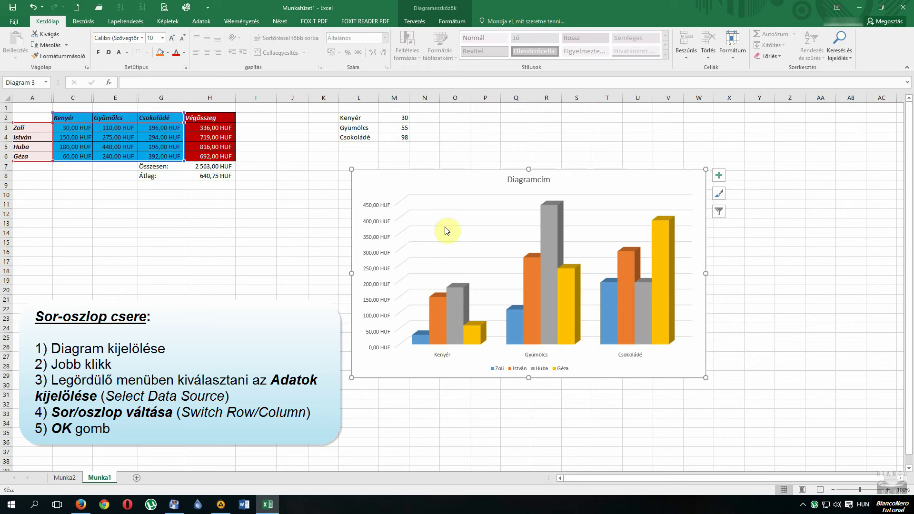
# Step: Switch rows and columns in the chart's data source so columns group by person
pyautogui.rightClick(446, 182)
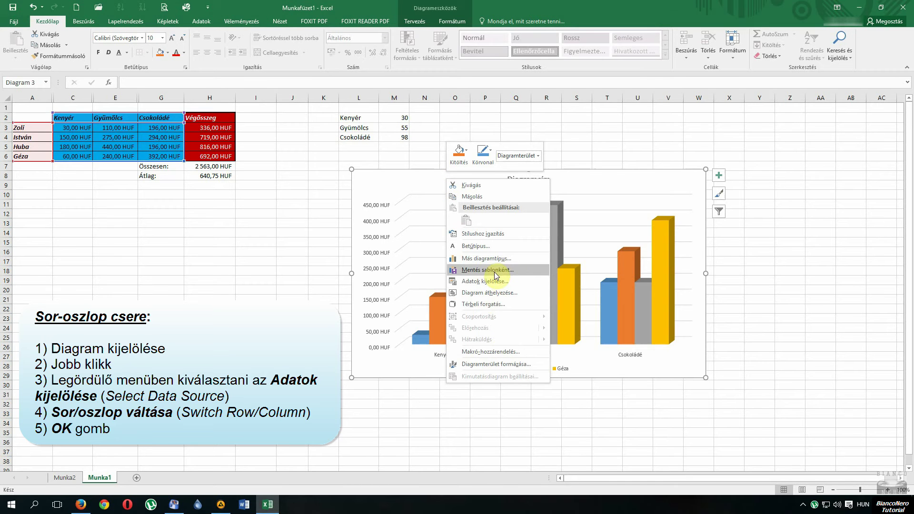
pyautogui.click(496, 287)
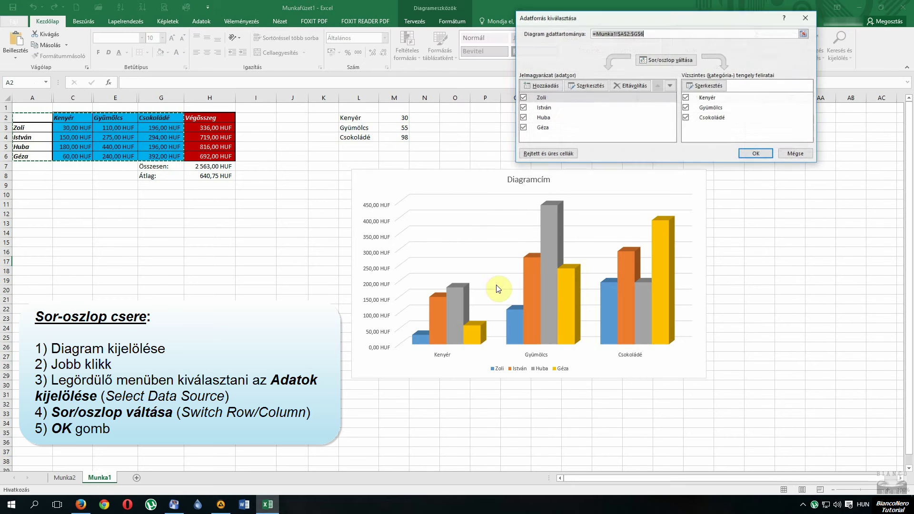
pyautogui.click(666, 60)
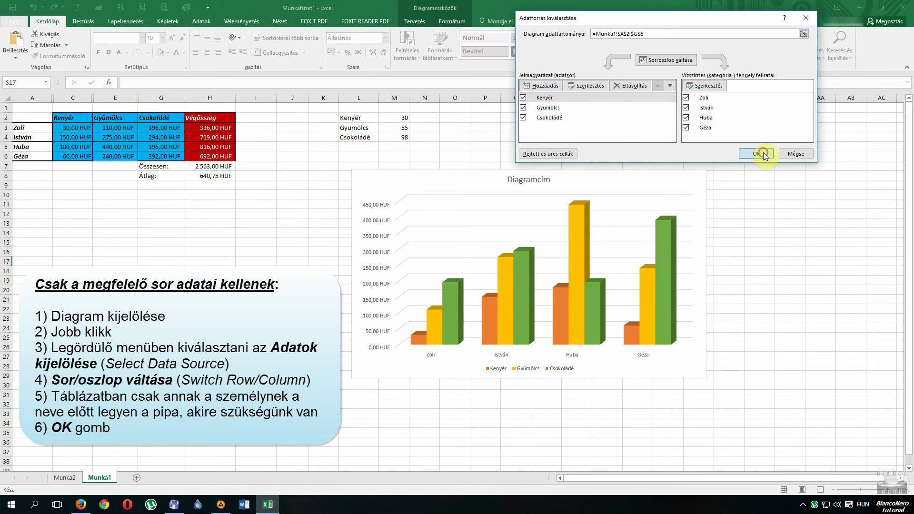
pyautogui.click(756, 154)
pyautogui.click(529, 180)
# Step: Replace the Diagramcím placeholder title with 'Bevásárló kosár'
pyautogui.click(529, 180)
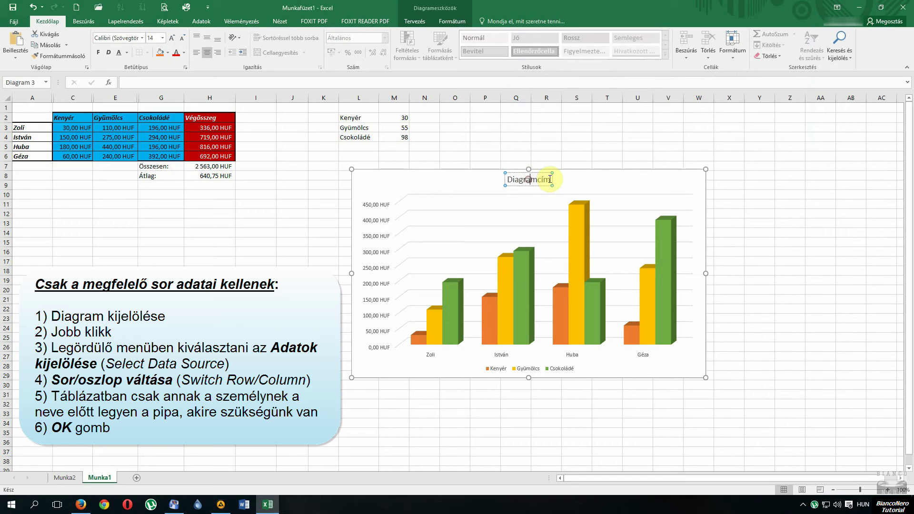
pyautogui.moveTo(548, 180); pyautogui.dragTo(514, 180)
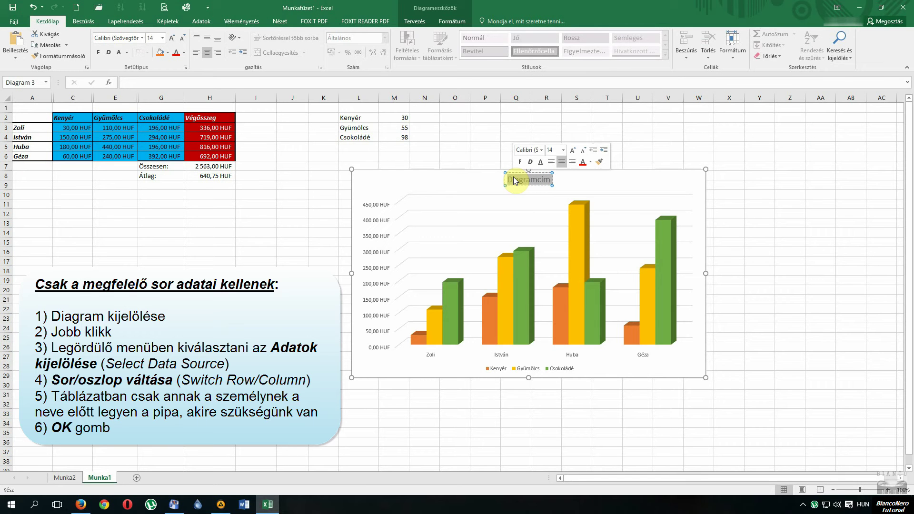
pyautogui.write('Bevásárl')
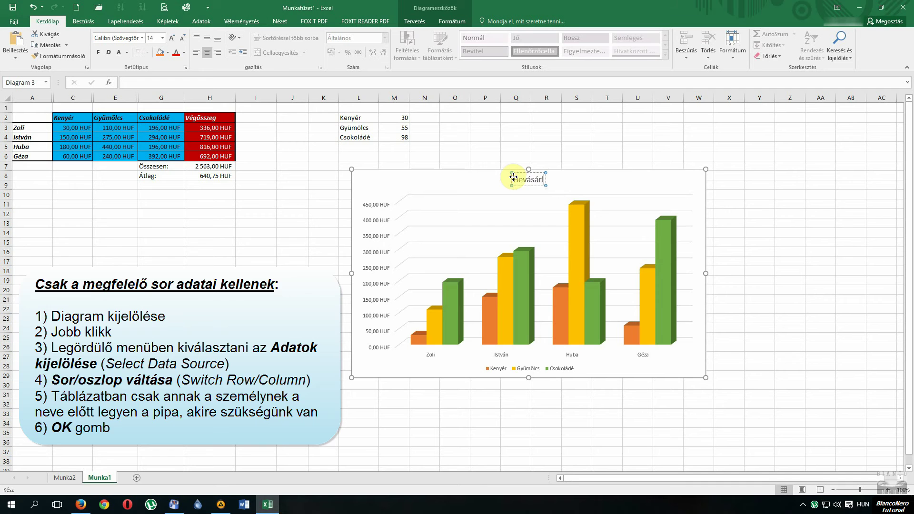
pyautogui.write('ó ko')
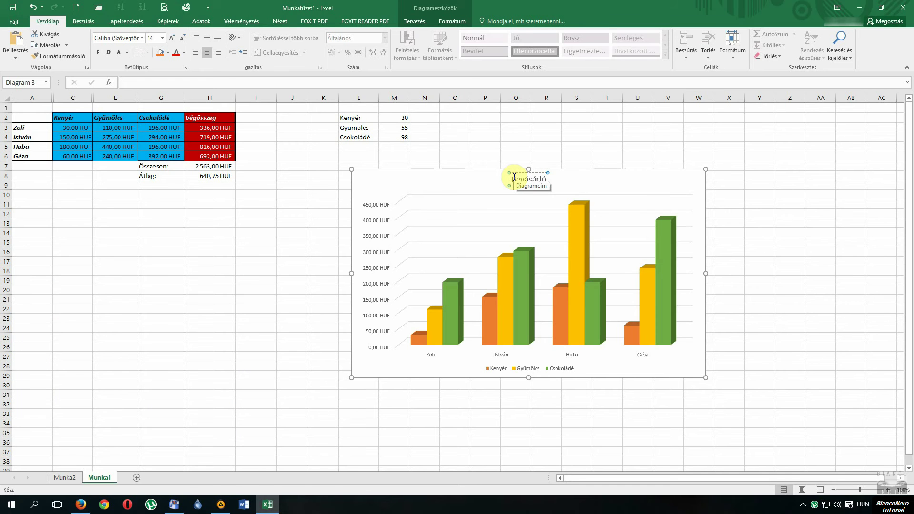
pyautogui.write('sár')
pyautogui.click(648, 367)
# Step: Review the chart's data source settings and close them without changes
pyautogui.click(376, 217)
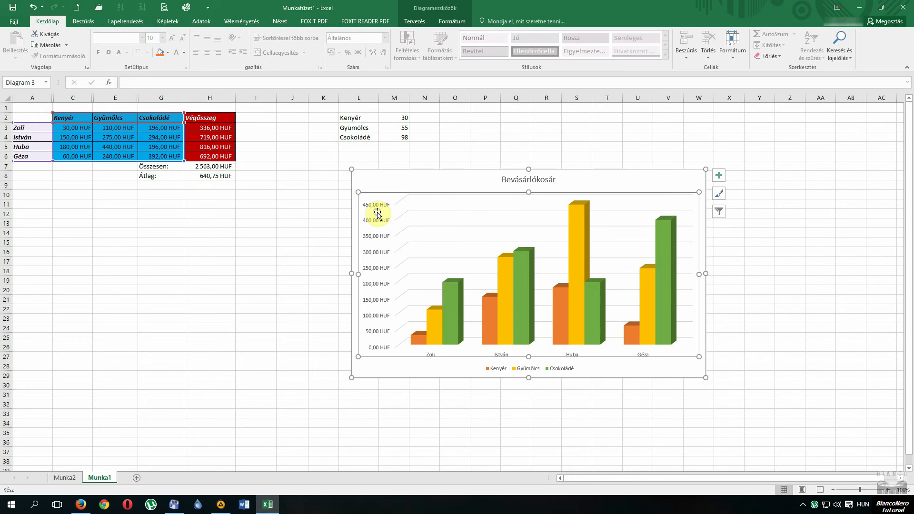
pyautogui.click(596, 181)
pyautogui.rightClick(596, 181)
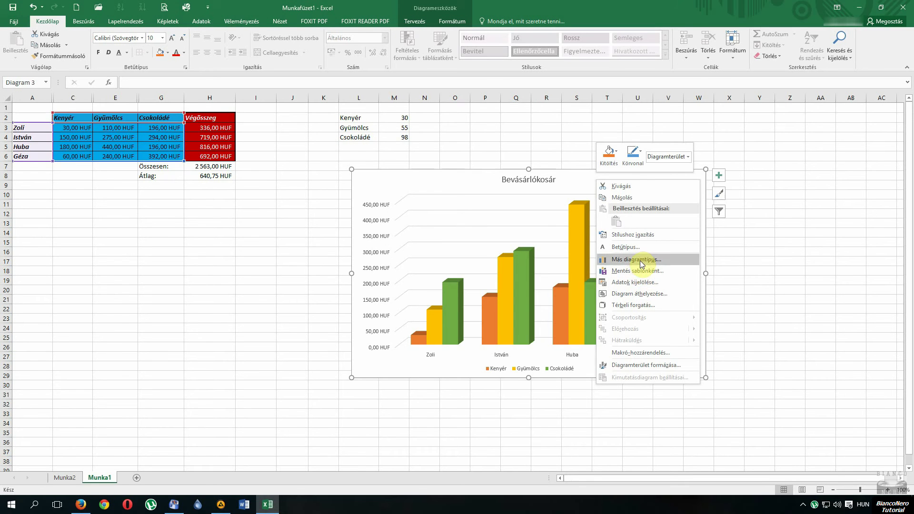
pyautogui.click(641, 284)
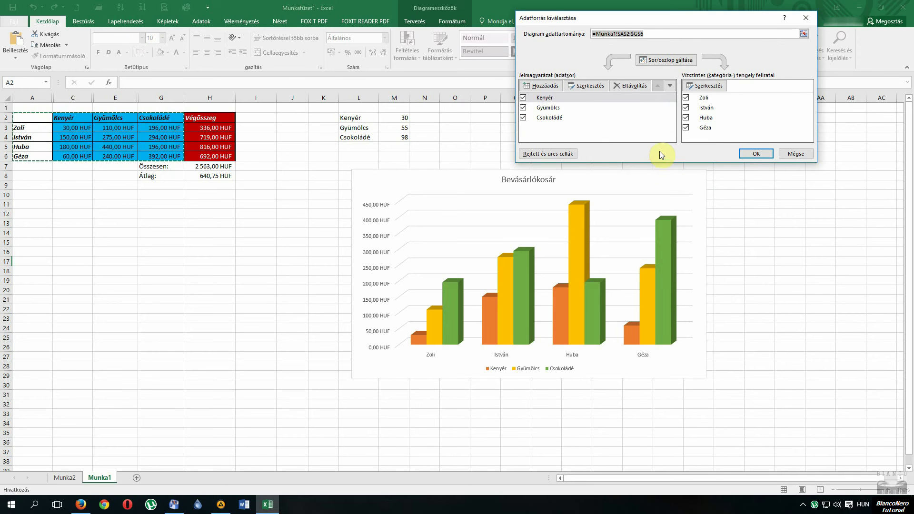
pyautogui.press('Return')
# Step: Delete the vertical value axis with its HUF labels from the chart
pyautogui.click(372, 220)
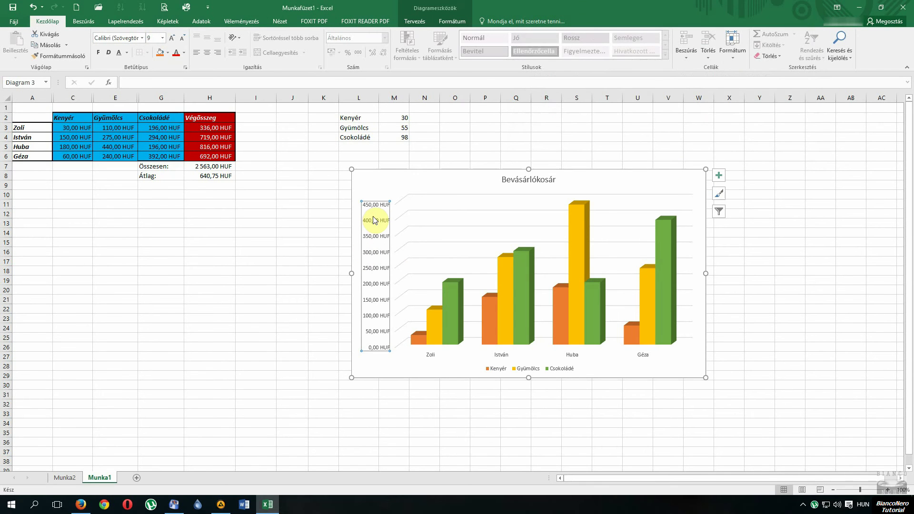
pyautogui.press('Delete')
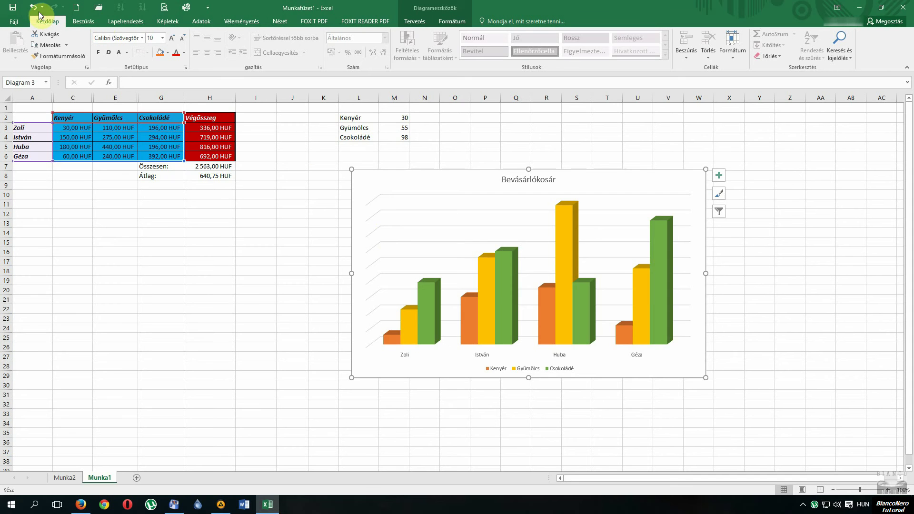
pyautogui.hotkey('ctrl', 'z')
pyautogui.click(367, 233)
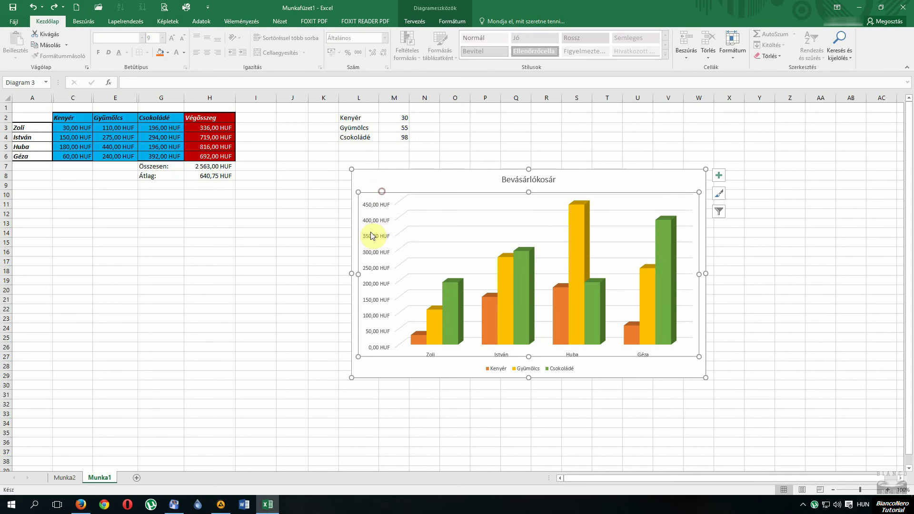
pyautogui.click(380, 209)
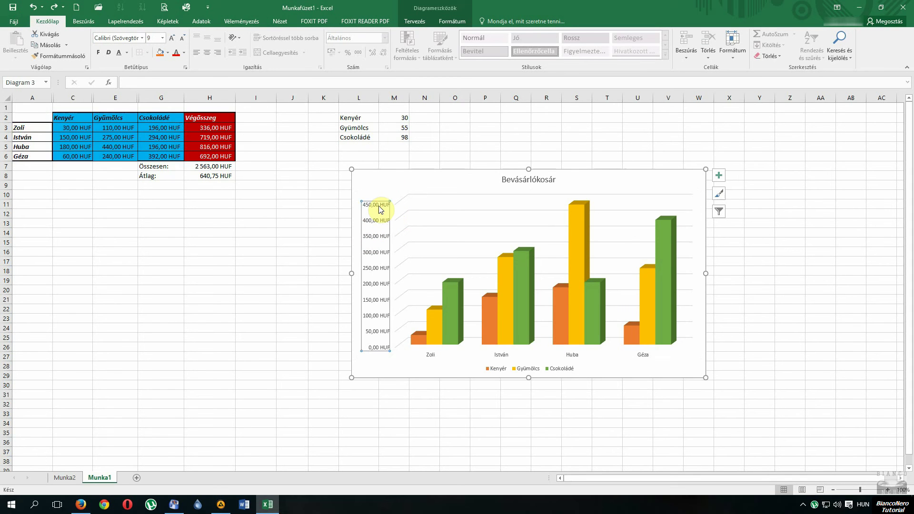
pyautogui.press('Delete')
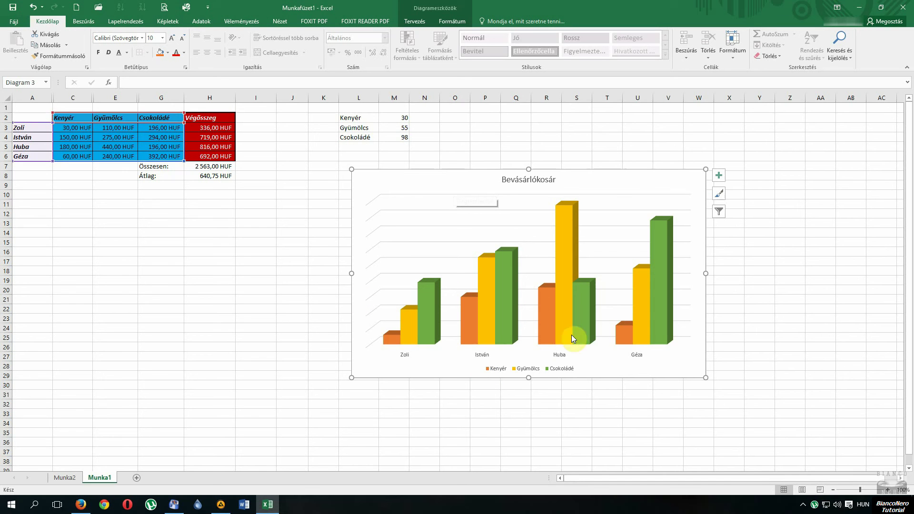
# Step: Change the chart type to a Vonal (line) chart
pyautogui.click(446, 432)
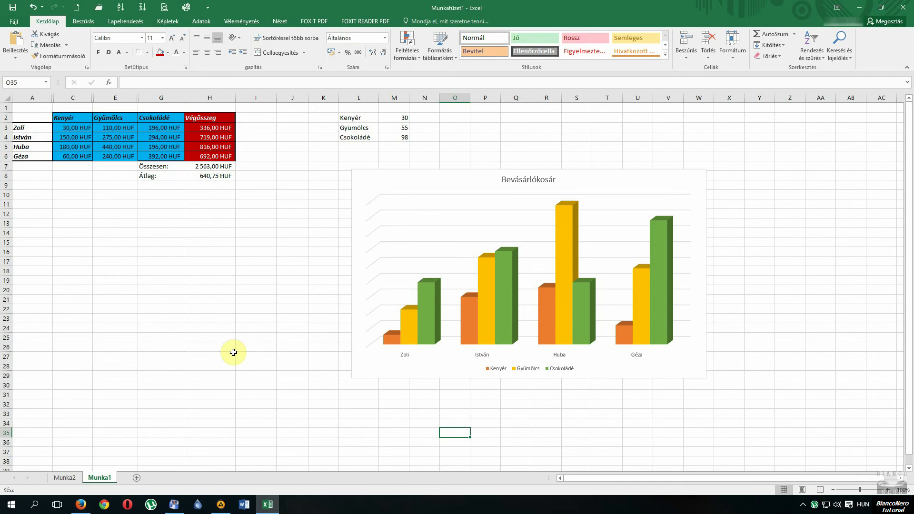
pyautogui.click(425, 198)
pyautogui.rightClick(421, 183)
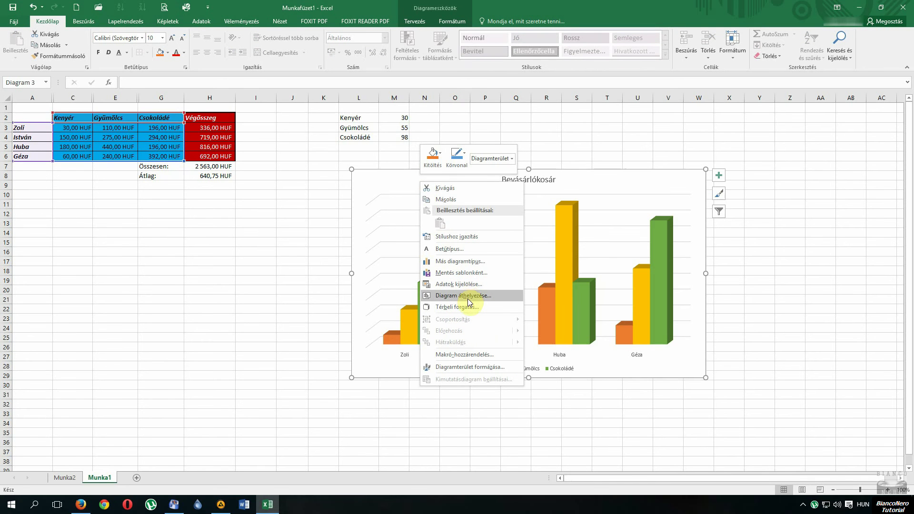
pyautogui.click(469, 262)
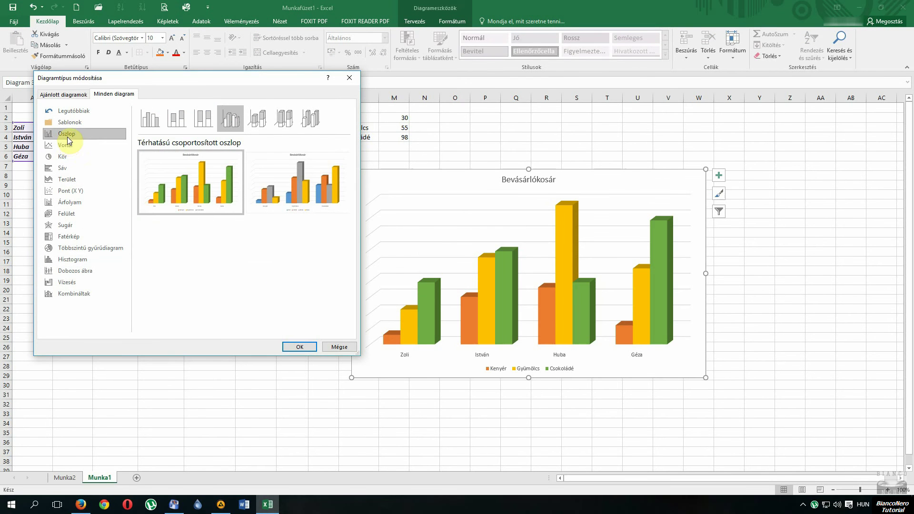
pyautogui.click(70, 145)
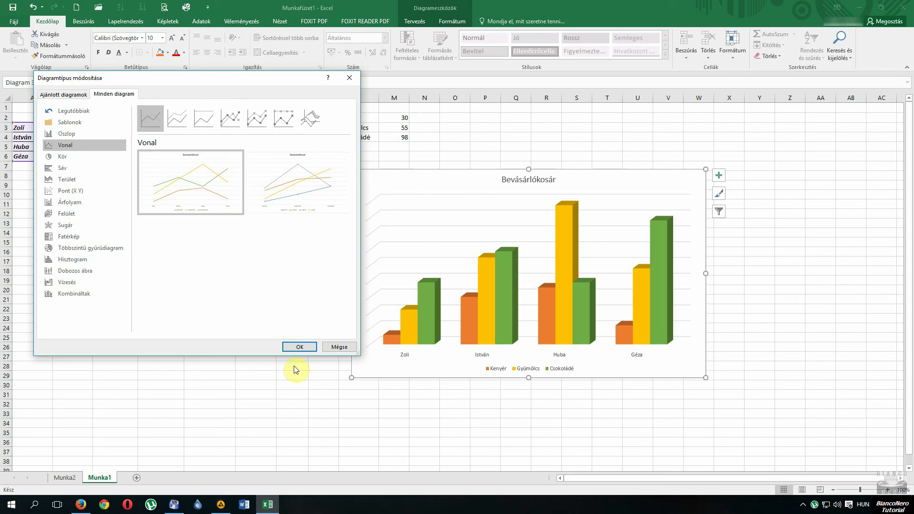
pyautogui.click(298, 348)
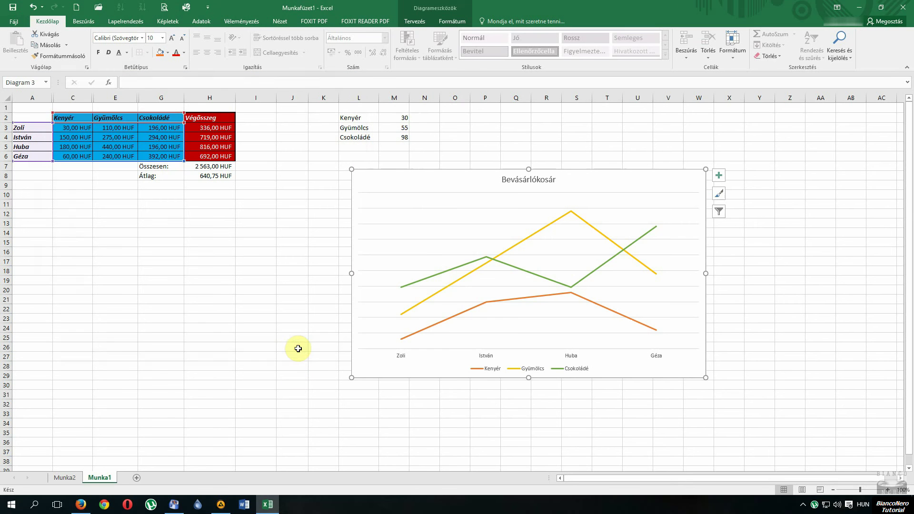
pyautogui.rightClick(412, 183)
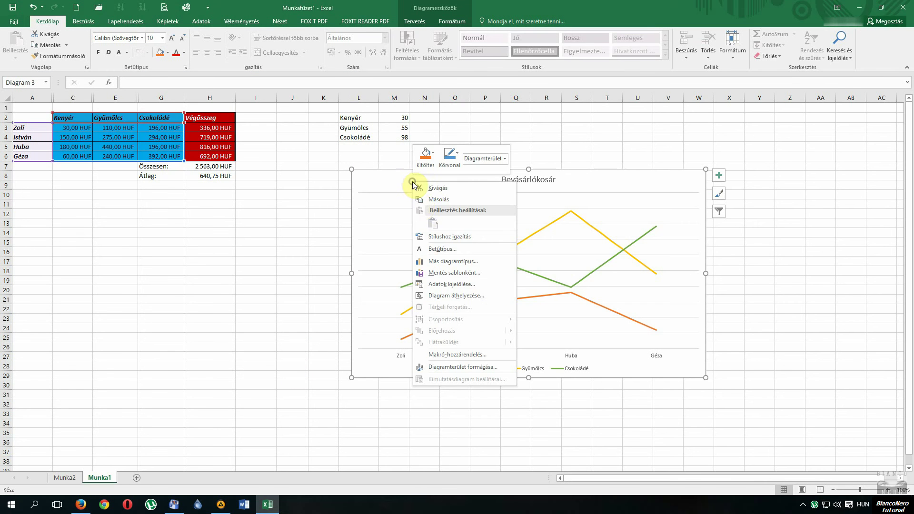
# Step: Change the chart type to a Kör (pie) chart
pyautogui.click(441, 262)
pyautogui.click(69, 167)
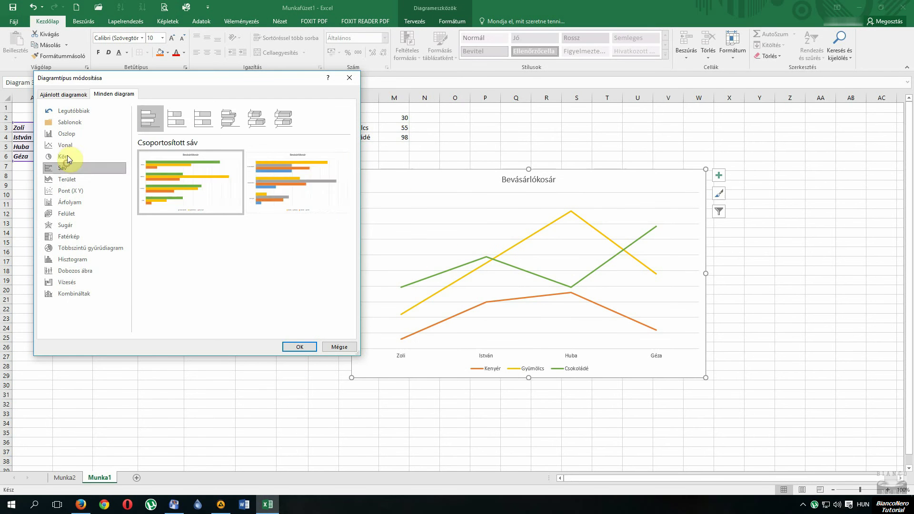
pyautogui.click(64, 156)
pyautogui.click(299, 347)
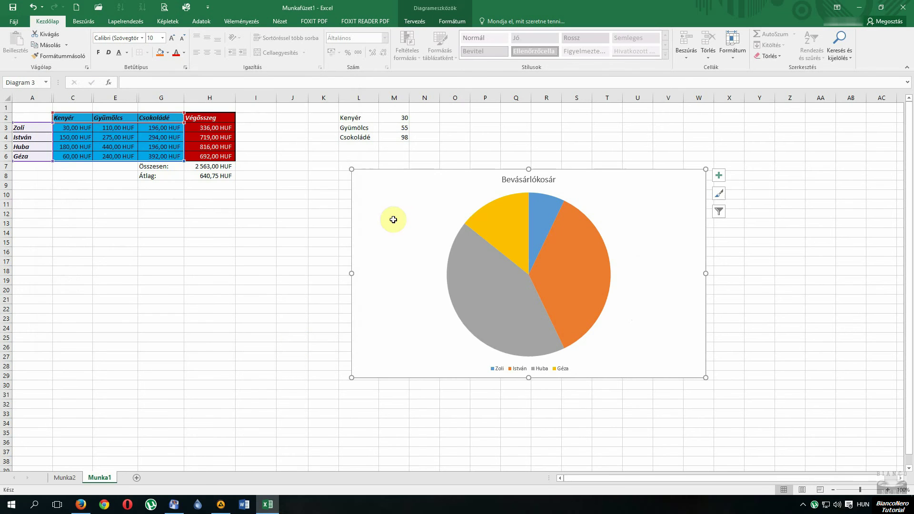
# Step: Switch the pie to the Kör-sáv subtype, splitting smaller slices into a stacked bar
pyautogui.rightClick(403, 204)
pyautogui.click(430, 284)
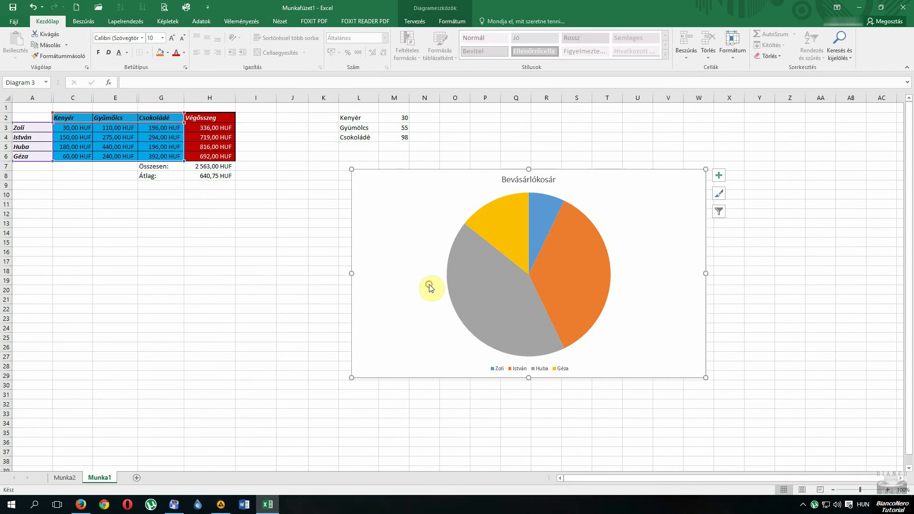
pyautogui.click(228, 118)
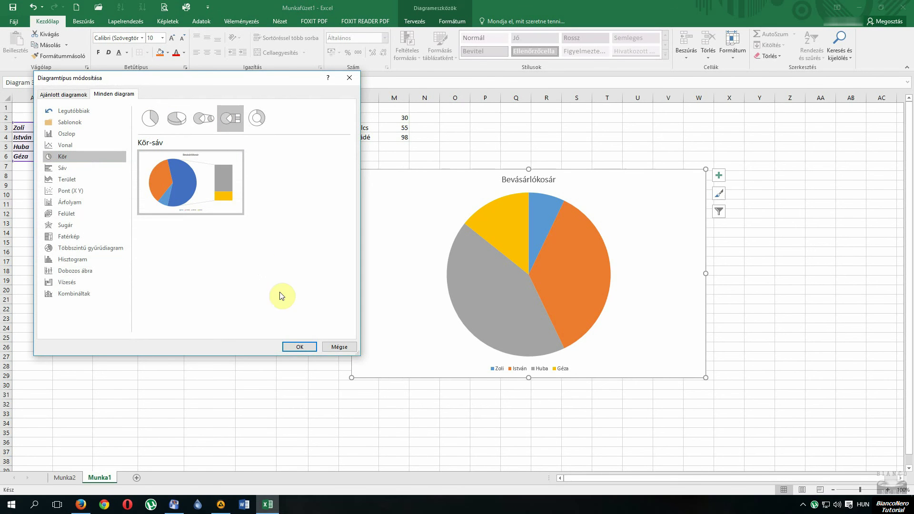
pyautogui.click(200, 116)
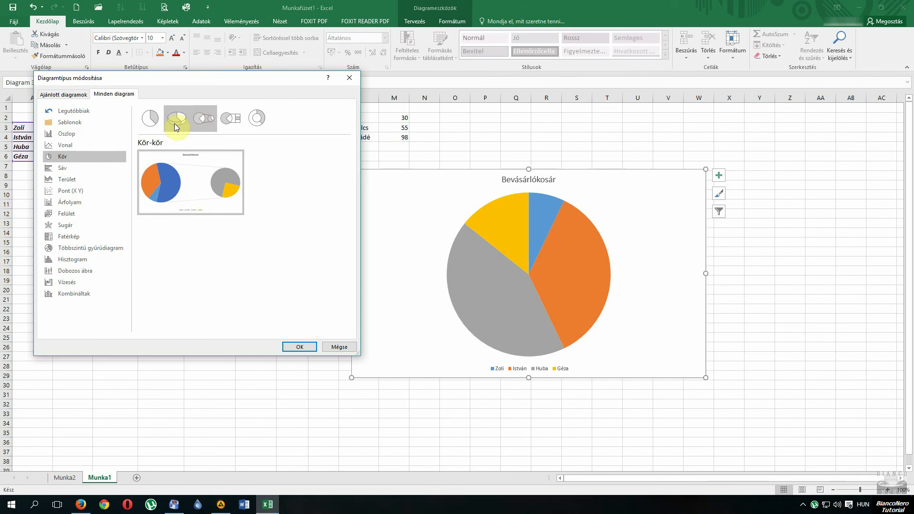
pyautogui.click(176, 123)
pyautogui.click(217, 118)
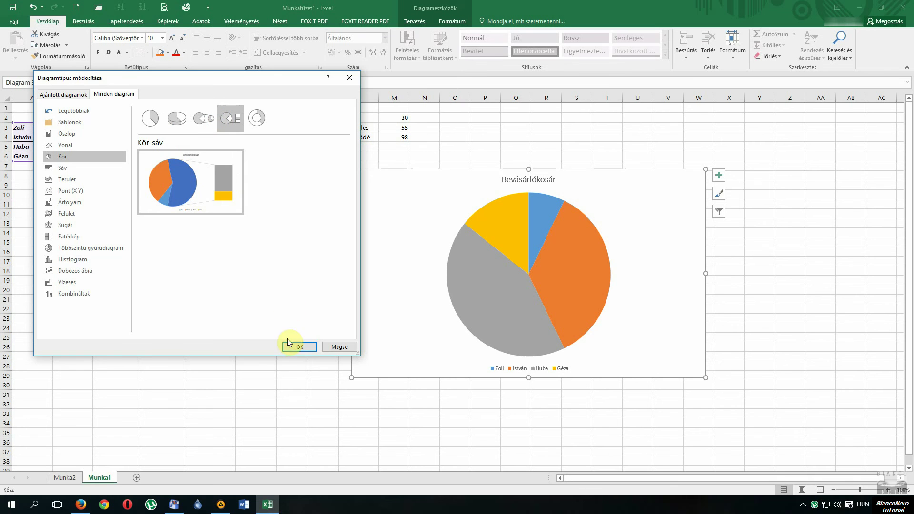
pyautogui.click(300, 346)
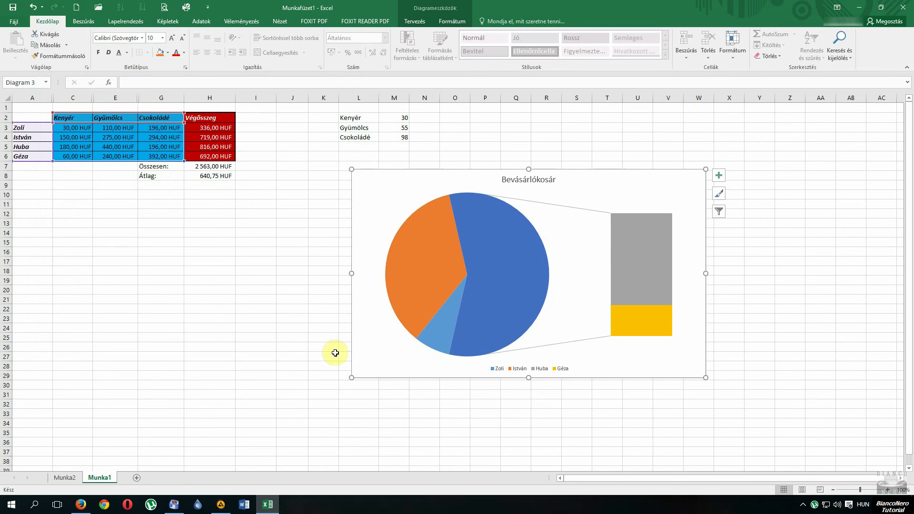
# Step: Change the chart type back to Oszlop's Térhatású csoportosított oszlop (3D clustered column)
pyautogui.rightClick(383, 191)
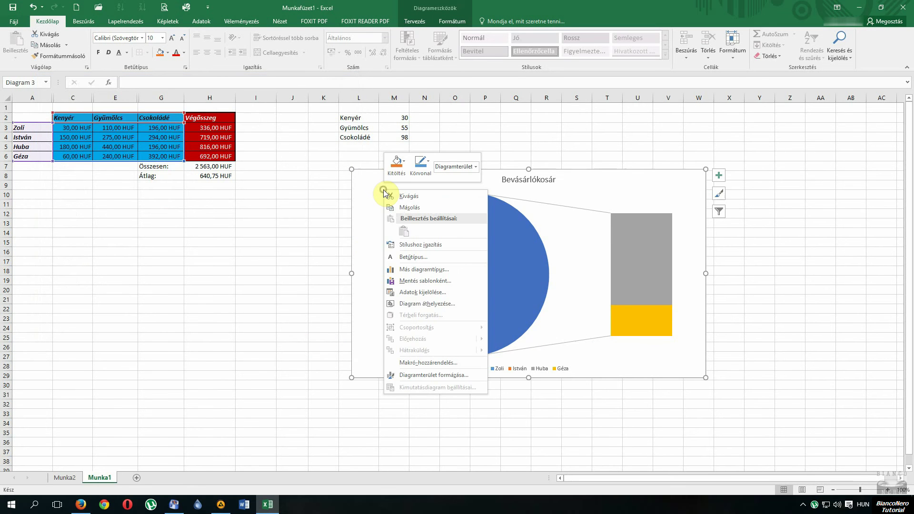
pyautogui.click(421, 269)
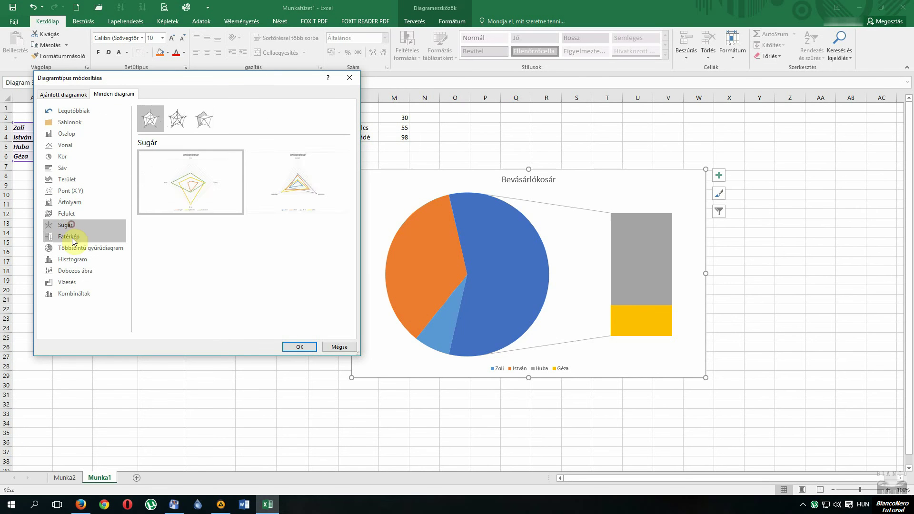
pyautogui.click(78, 258)
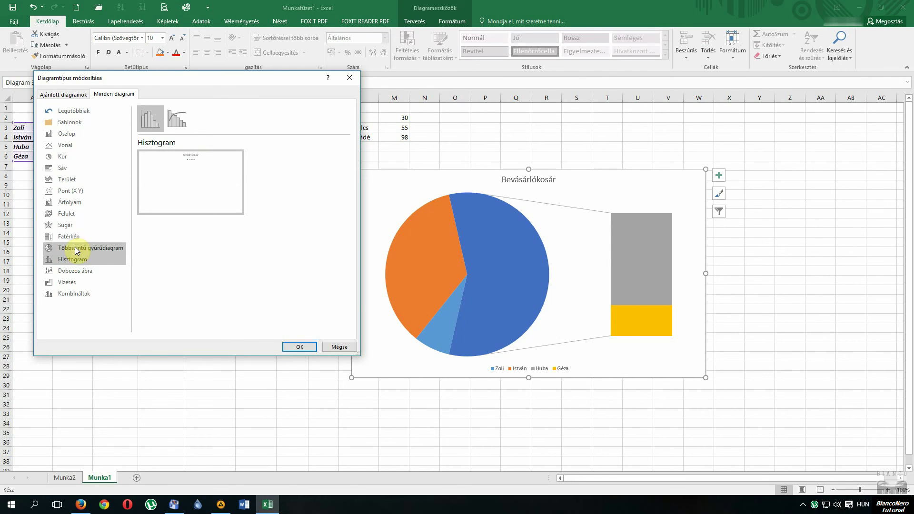
pyautogui.click(68, 145)
pyautogui.click(67, 134)
pyautogui.click(232, 120)
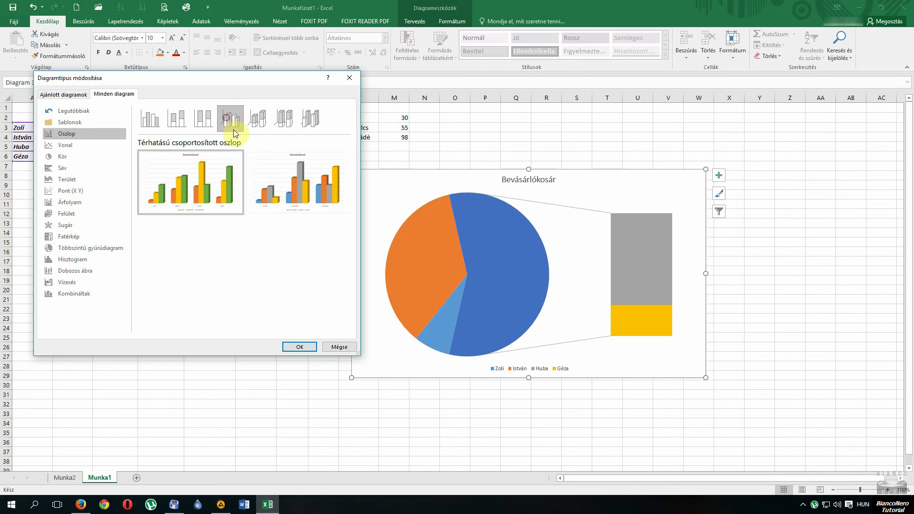
pyautogui.click(299, 346)
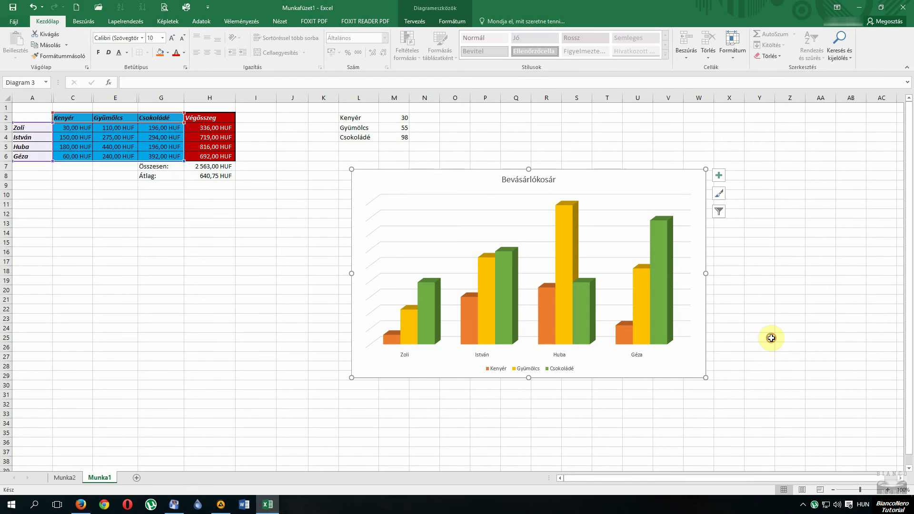